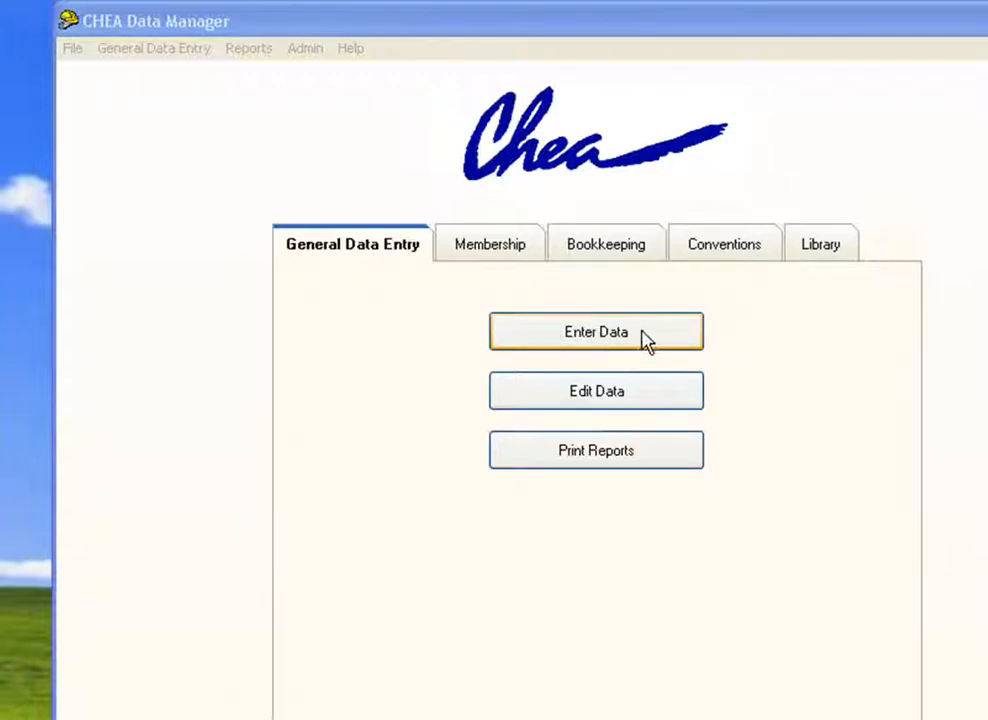
Show the Enter Data options on the General Data Entry page.
{"action": "left_click", "coordinate": [643, 342]}
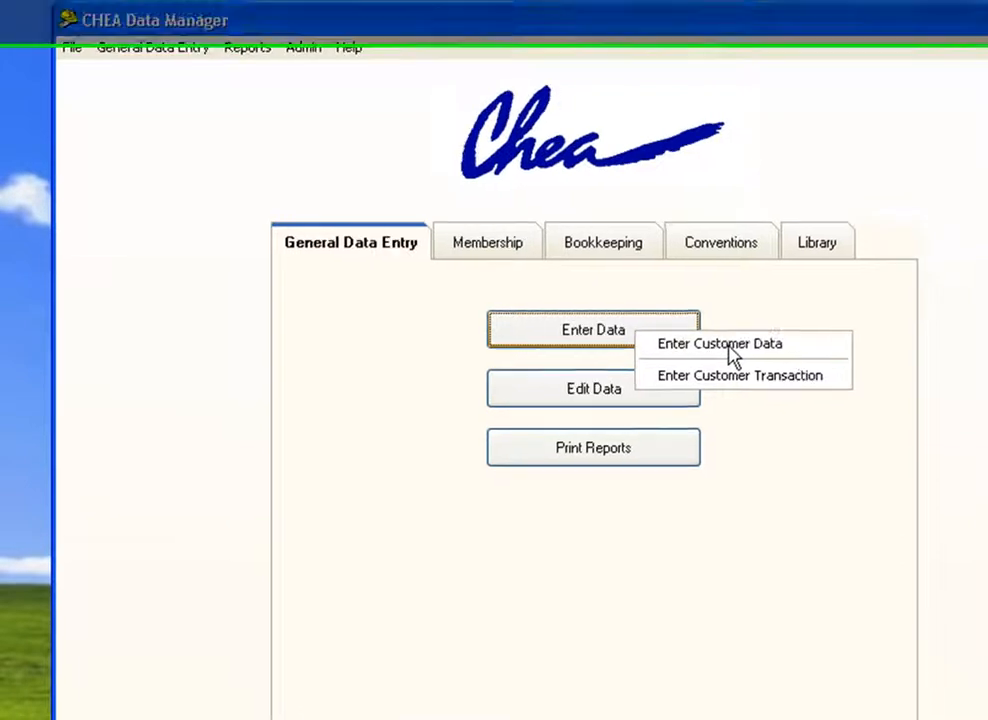
Choose Enter Customer Data to get a blank Users Data form.
{"action": "left_click", "coordinate": [734, 355]}
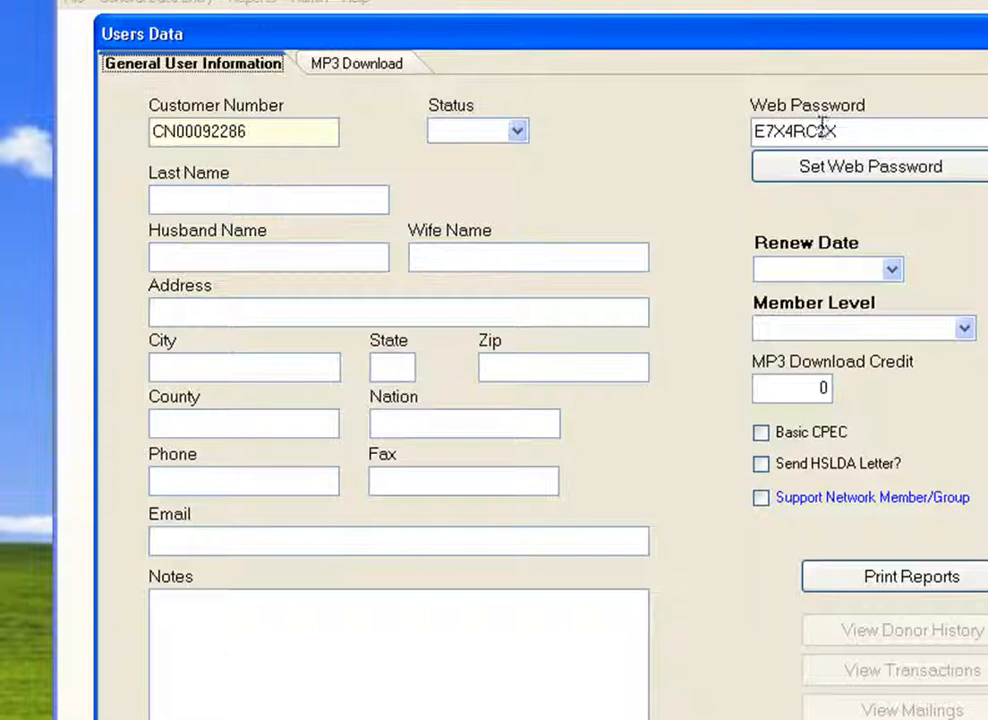
Set Status to Active and enter the test customer's last, husband and wife names.
{"action": "left_click", "coordinate": [520, 132]}
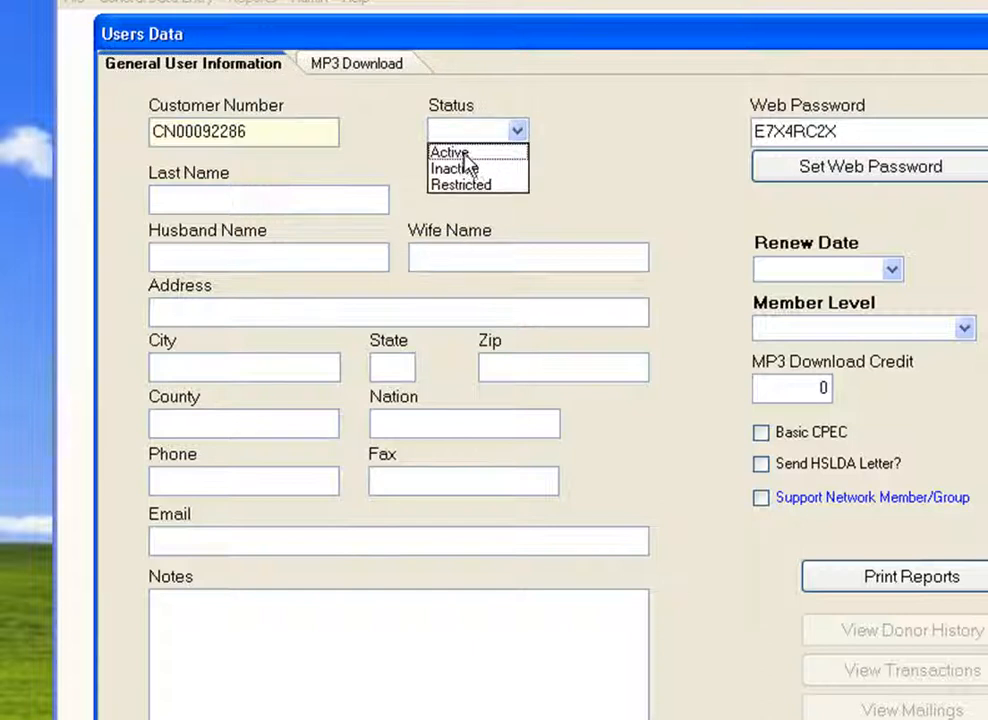
{"action": "left_click", "coordinate": [464, 155]}
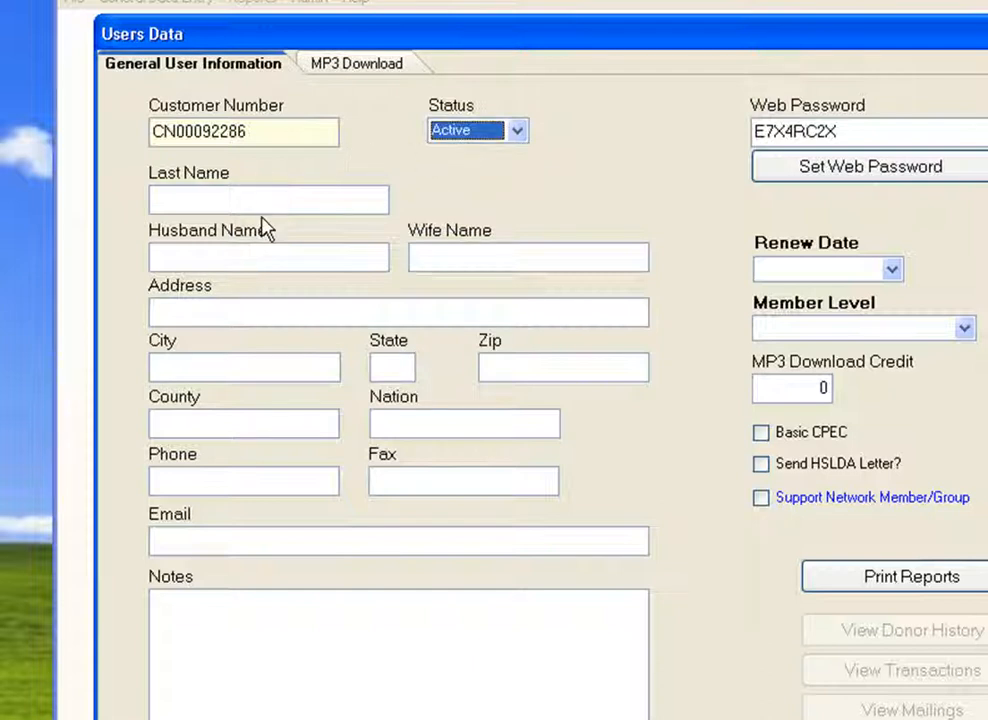
{"action": "left_click", "coordinate": [292, 188]}
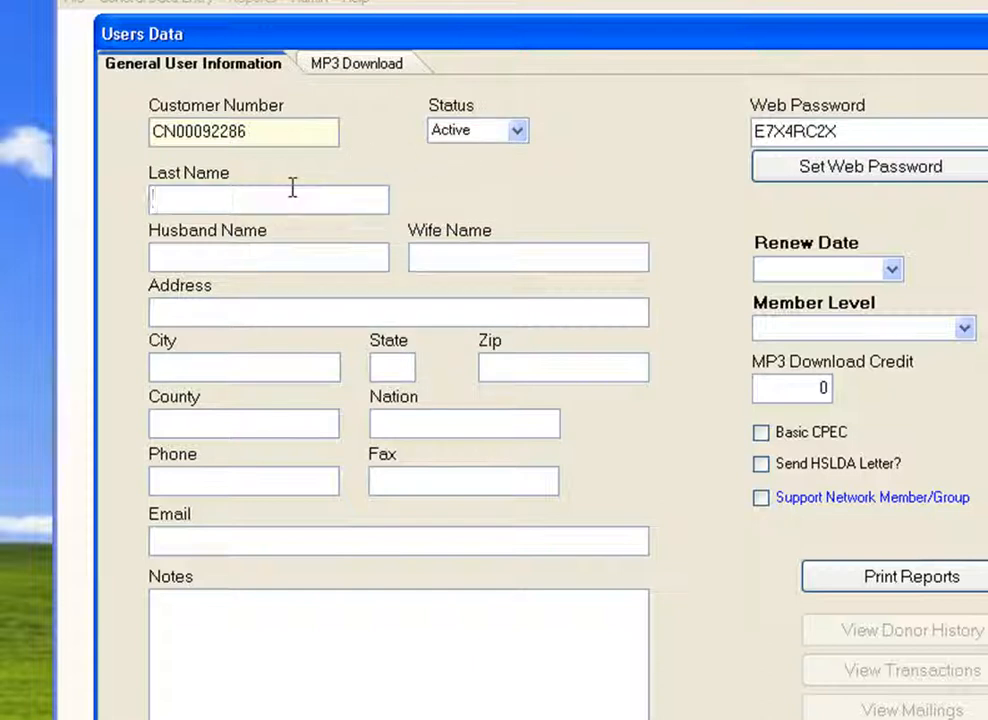
{"action": "type", "text": "BIGGTEST2"}
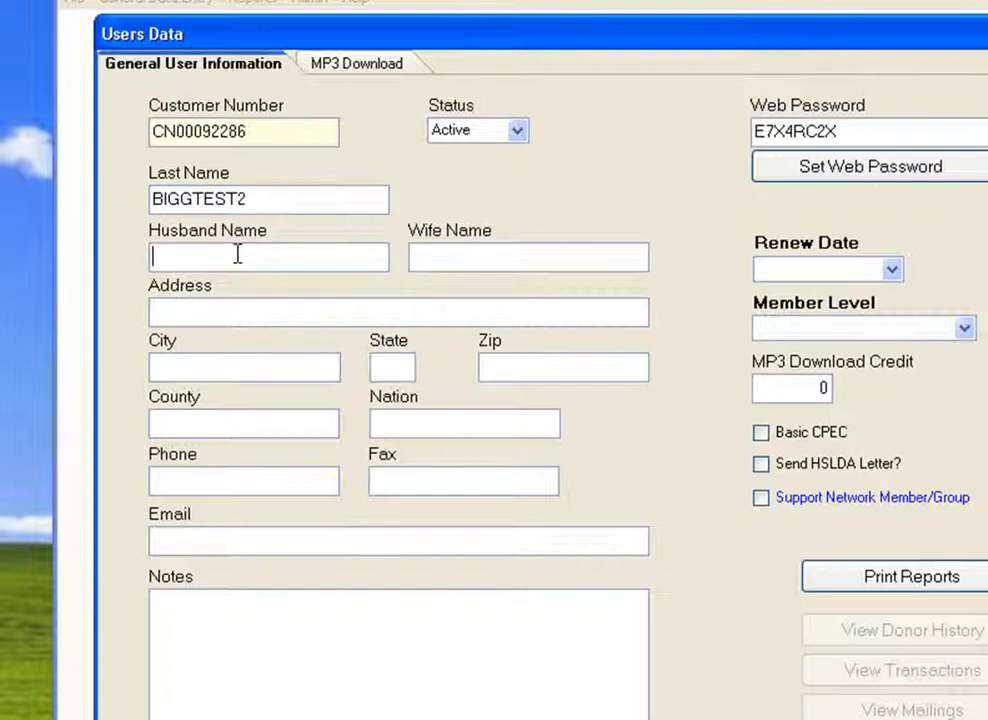
{"action": "type", "text": "BIGG"}
{"action": "type", "text": "WIFEG"}
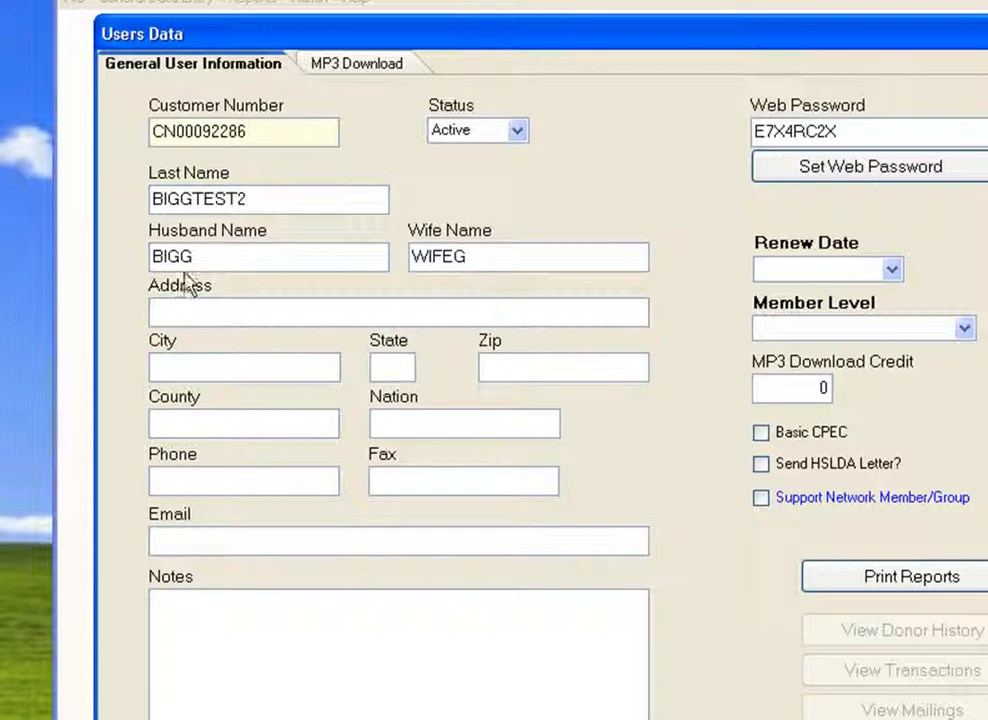
Enter the customer's street address, city, state, zip code and phone number, leaving County blank.
{"action": "left_click", "coordinate": [177, 309]}
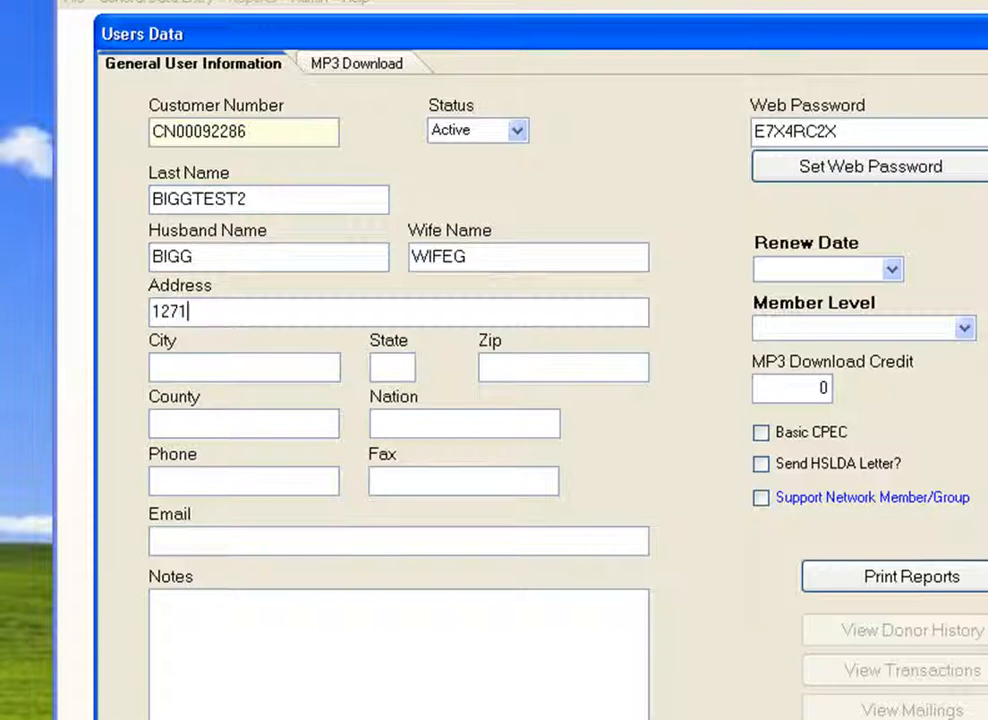
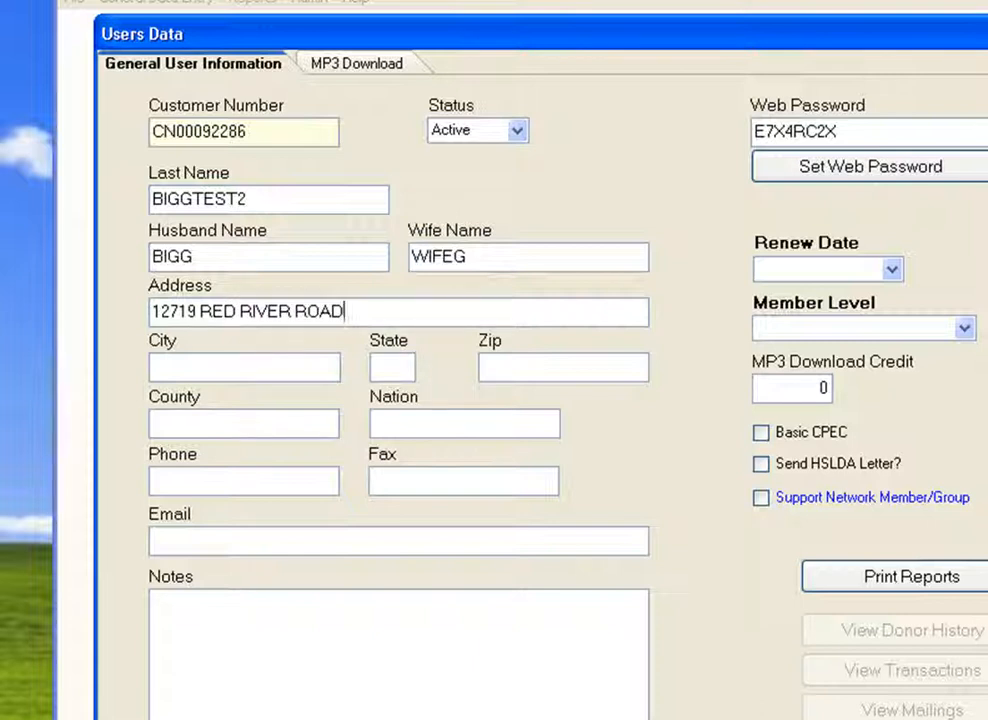
{"action": "type", "text": "VICTORVILLE"}
{"action": "key", "text": "Tab"}
{"action": "type", "text": "CA"}
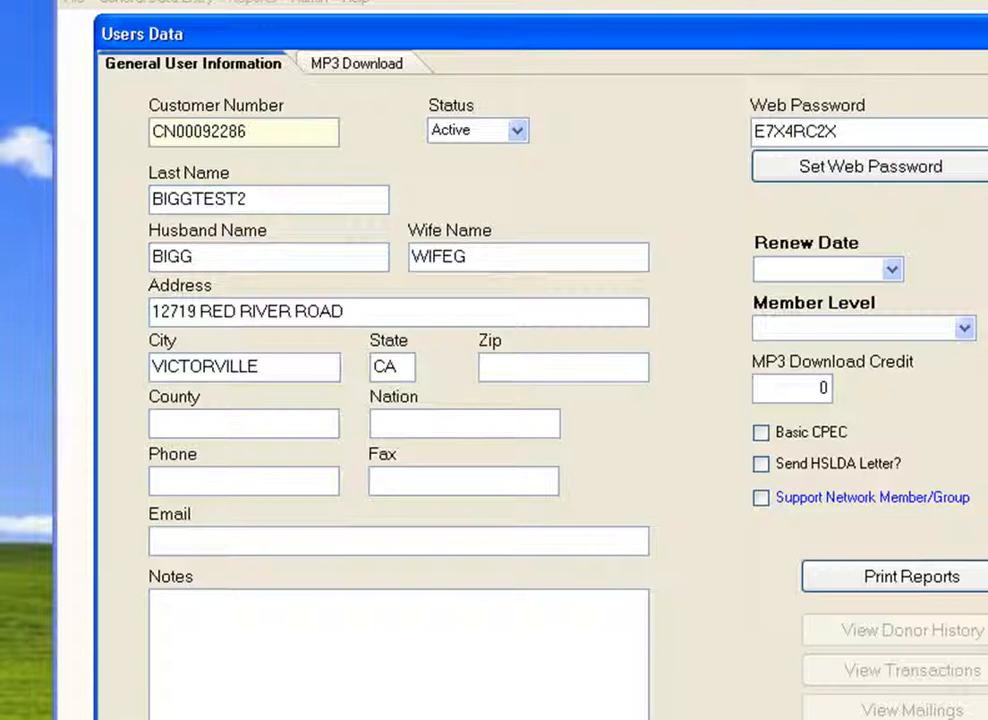
{"action": "type", "text": "92392"}
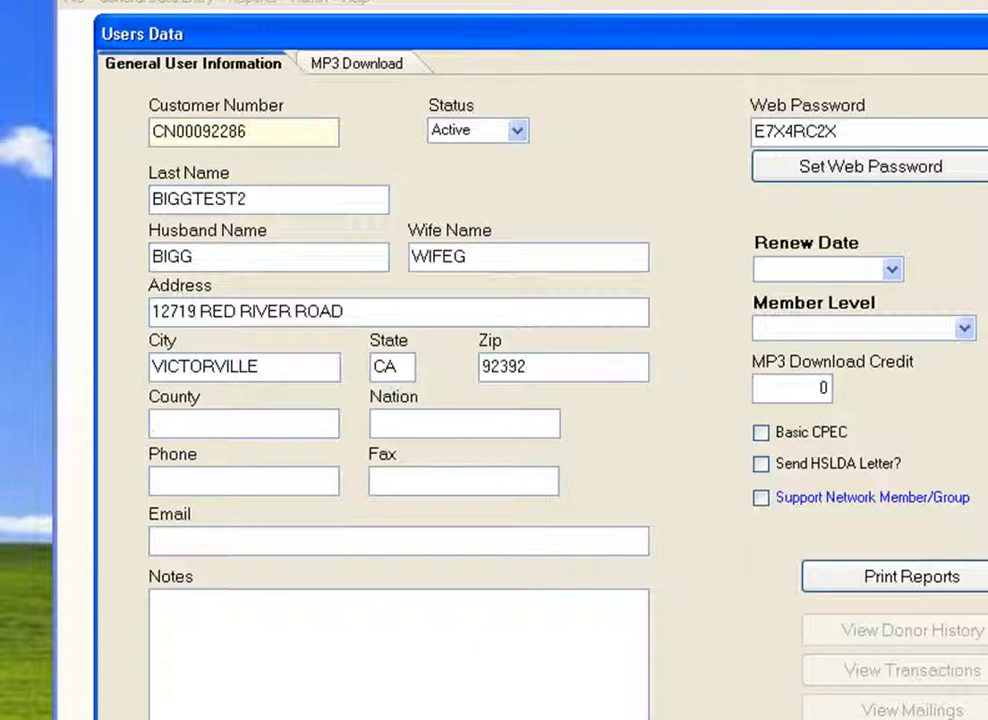
{"action": "key", "text": "Tab"}
{"action": "type", "text": "760-555"}
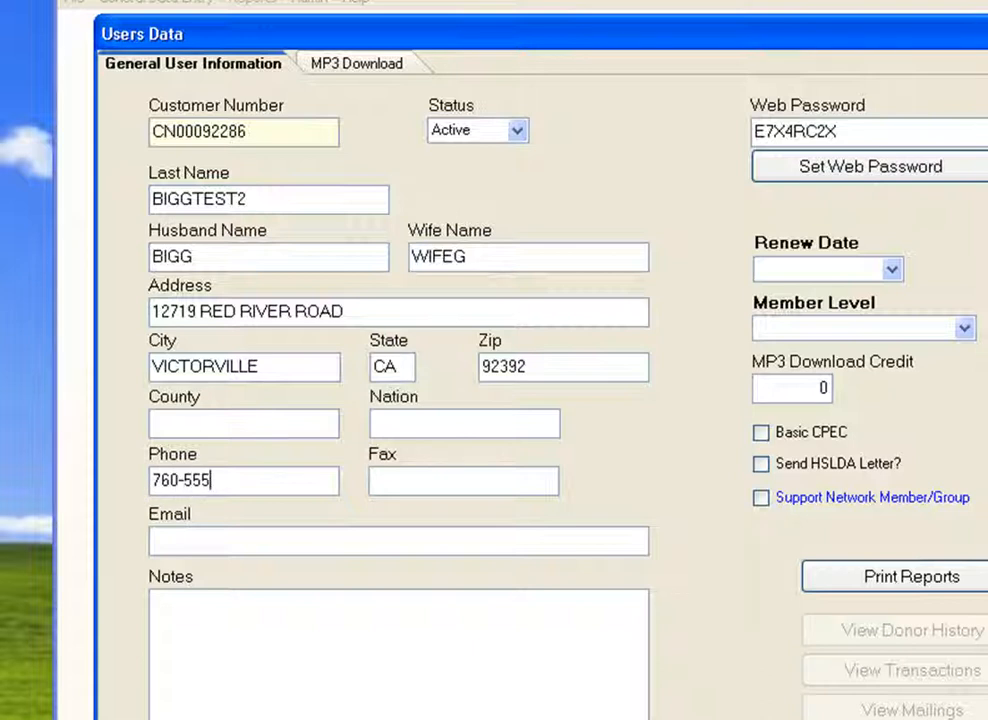
{"action": "type", "text": "-1212"}
Add the customer's e-mail and a Notes remark excluding this test user from metrics reports.
{"action": "left_click", "coordinate": [180, 546]}
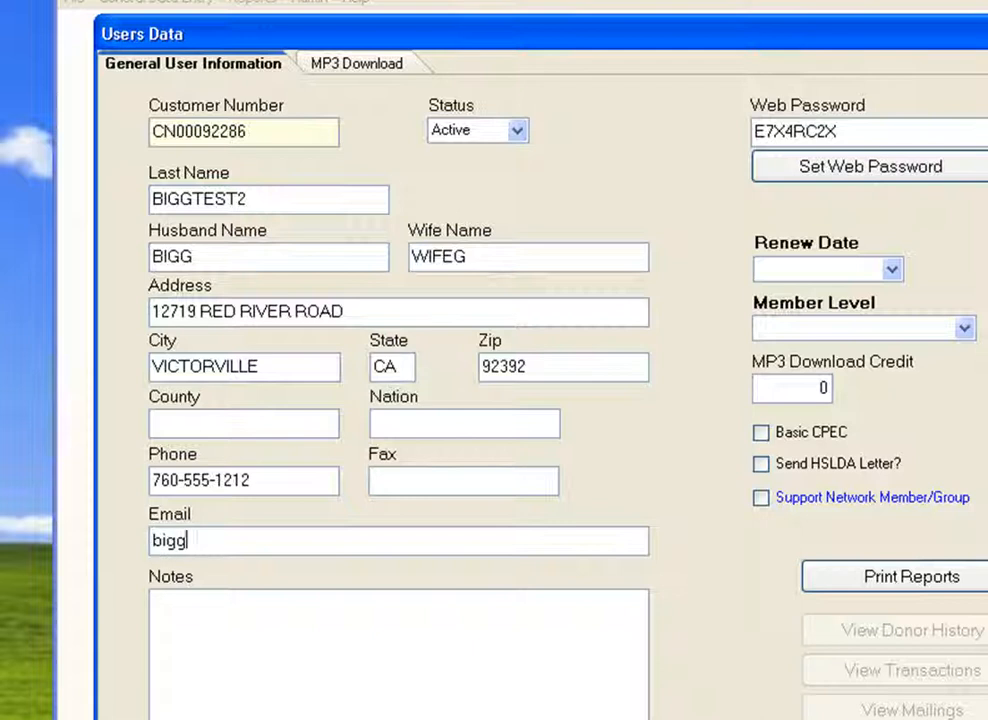
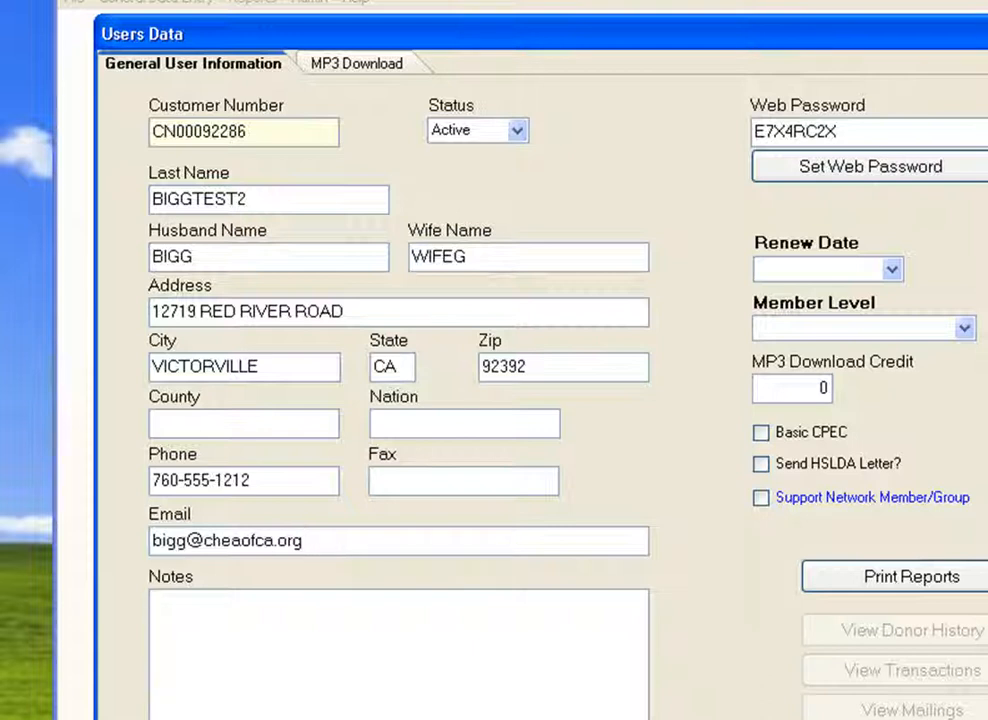
{"action": "type", "text": "This is a test"}
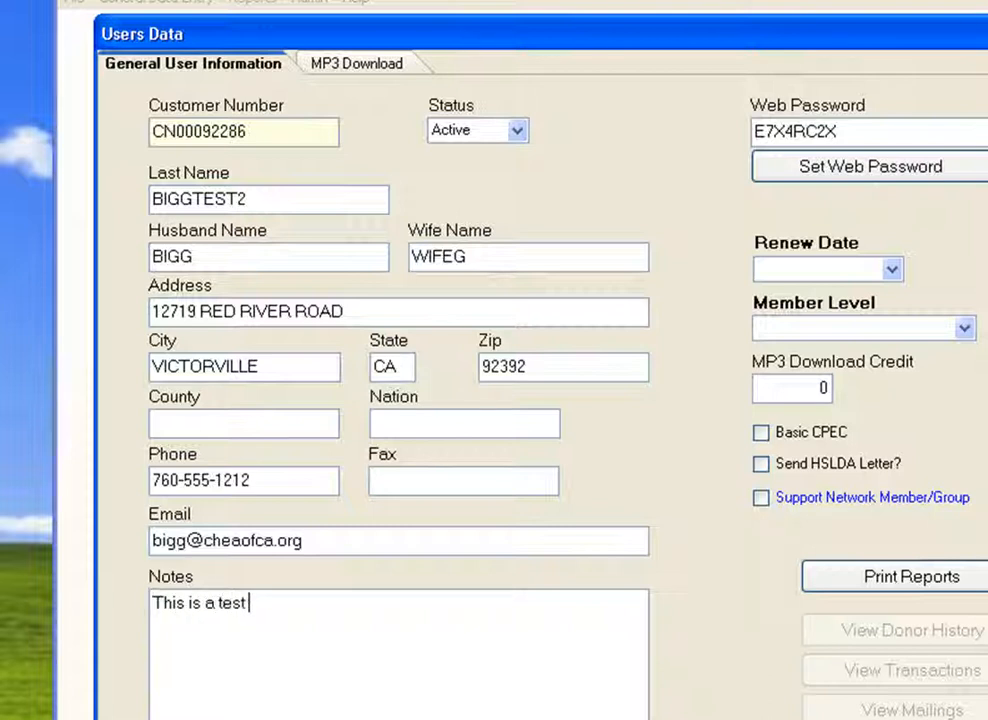
{"action": "type", "text": " user please do not i"}
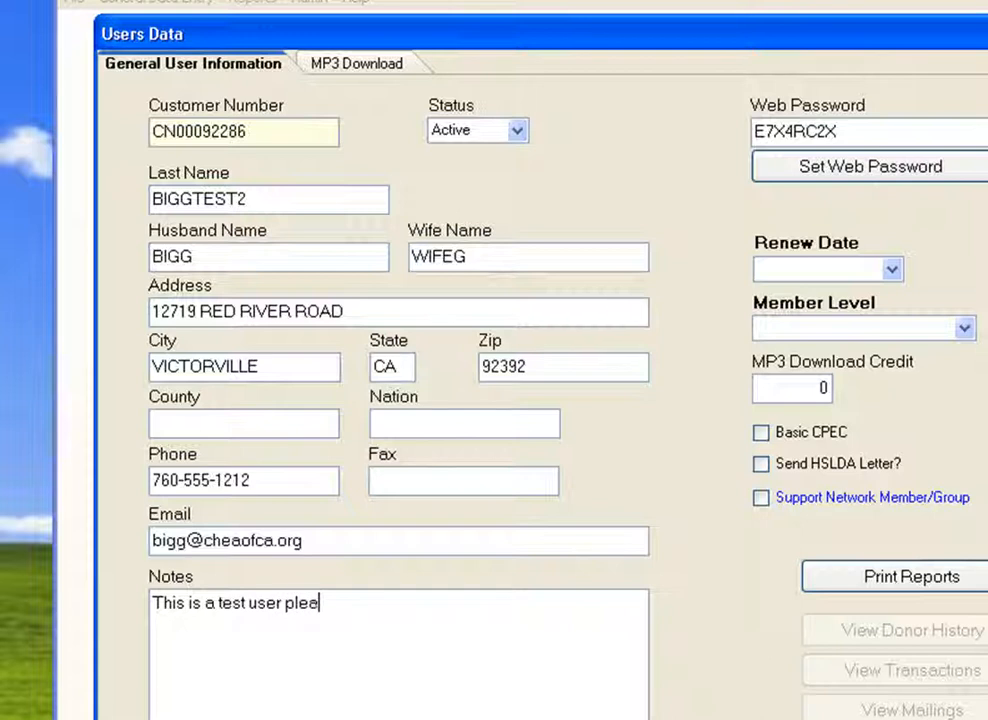
{"action": "type", "text": "nclu"}
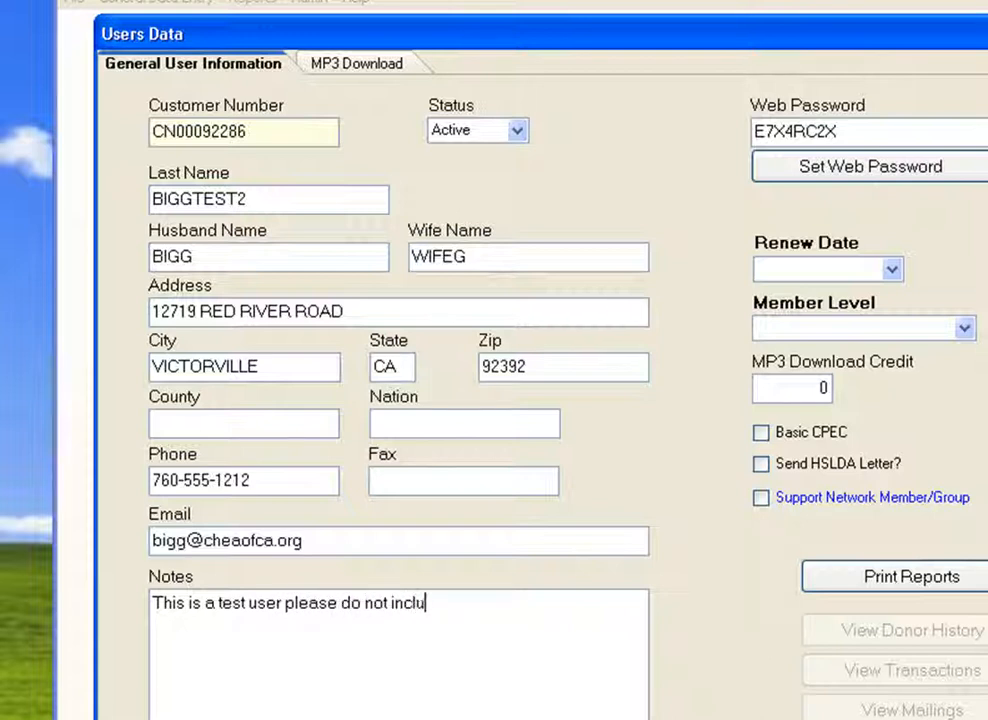
{"action": "type", "text": "de this user in "}
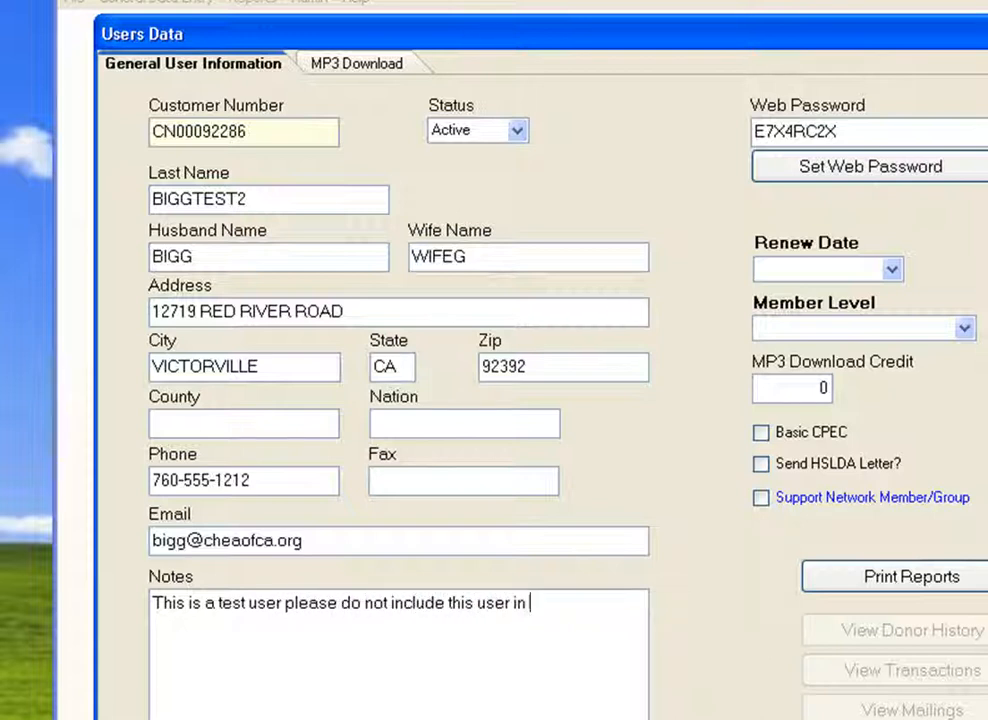
{"action": "type", "text": "any metrics reports."}
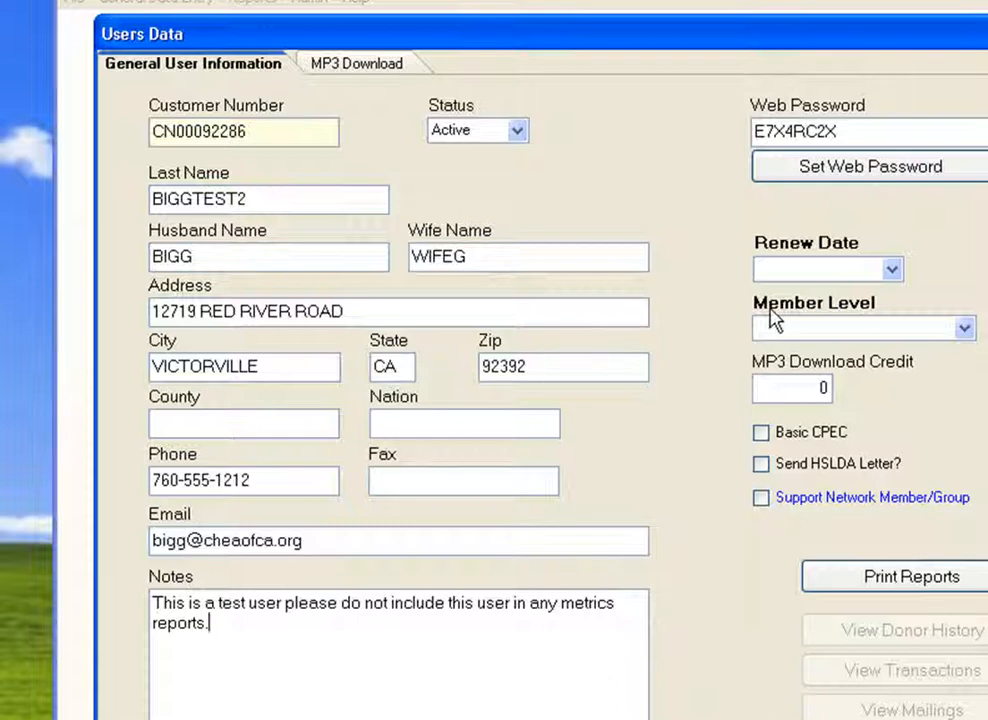
Pick the 22nd in the Renew Date calendar and change the year to 2011.
{"action": "left_click", "coordinate": [891, 270]}
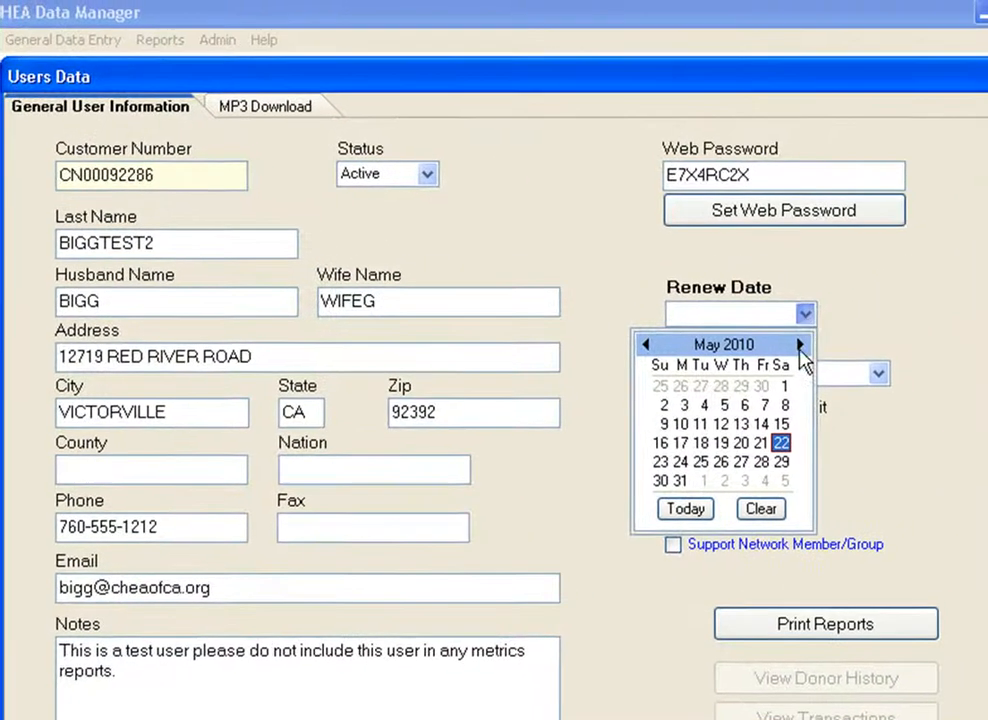
{"action": "left_click", "coordinate": [783, 444]}
{"action": "left_click", "coordinate": [750, 318]}
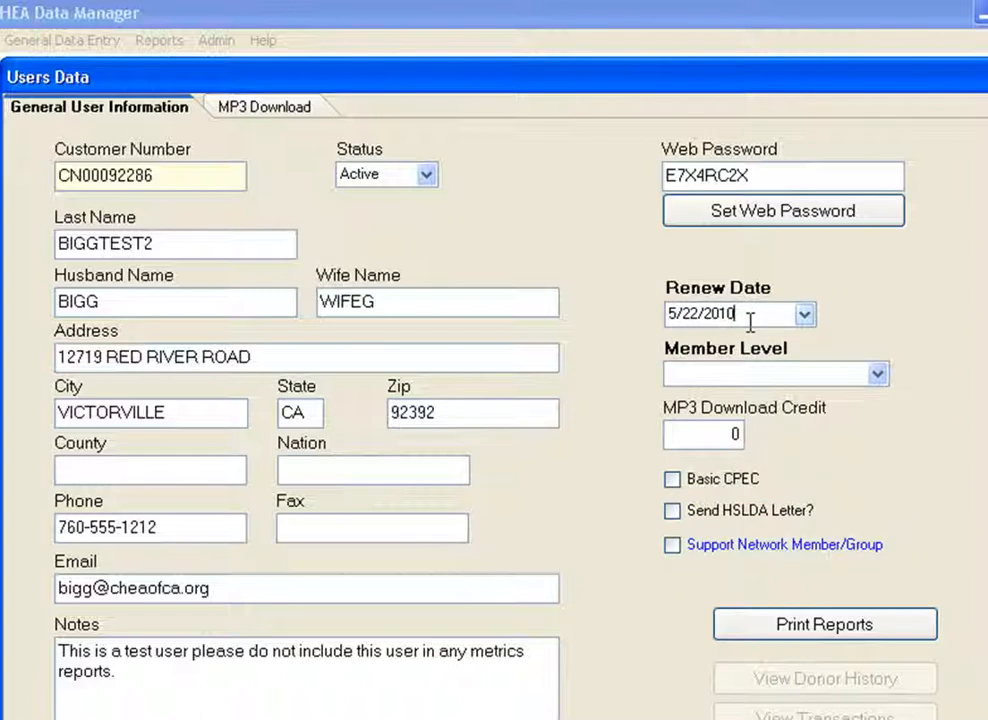
{"action": "key", "text": "BackSpace"}
{"action": "type", "text": "1"}
{"action": "left_click", "coordinate": [877, 374]}
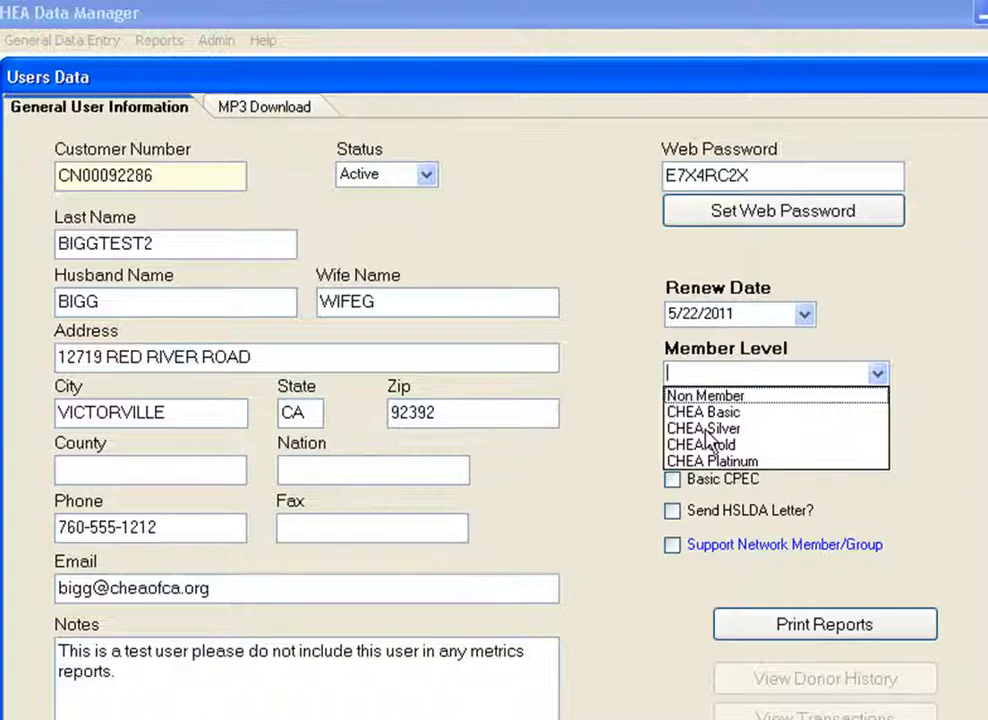
Select CHEA Basic as the member level.
{"action": "left_click", "coordinate": [630, 418]}
{"action": "left_click", "coordinate": [876, 376]}
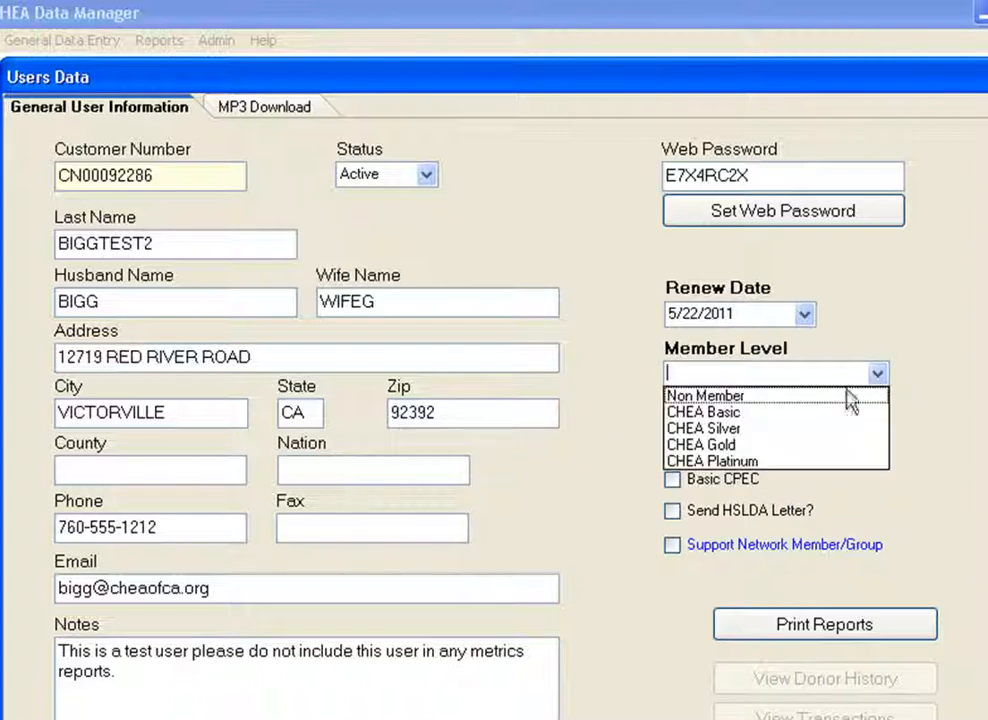
{"action": "left_click", "coordinate": [721, 411]}
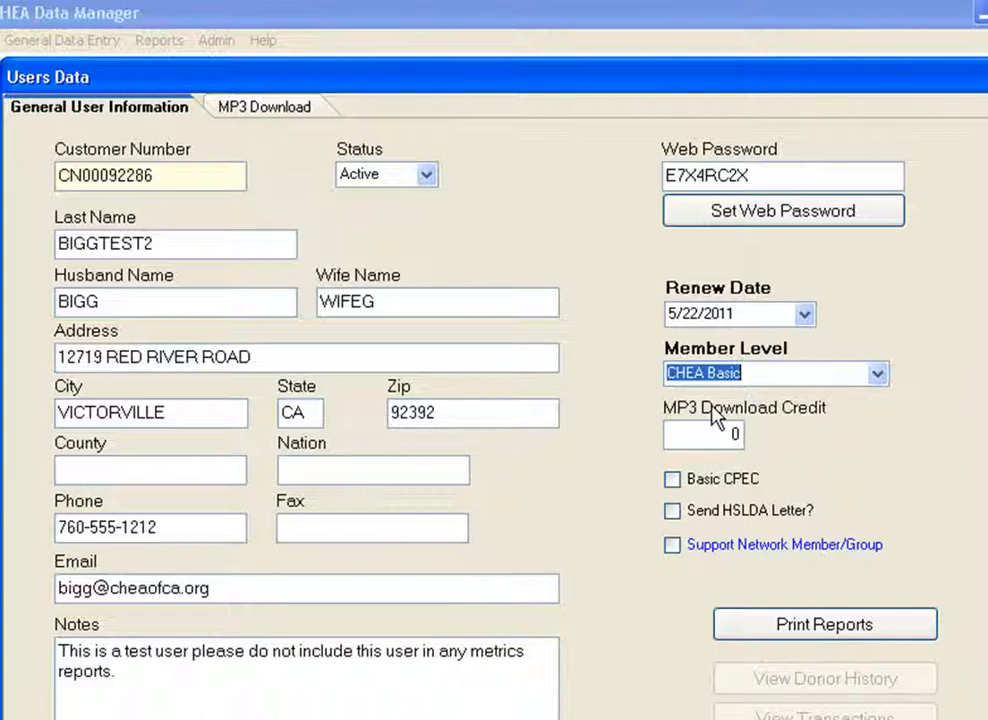
{"action": "key", "text": "Tab"}
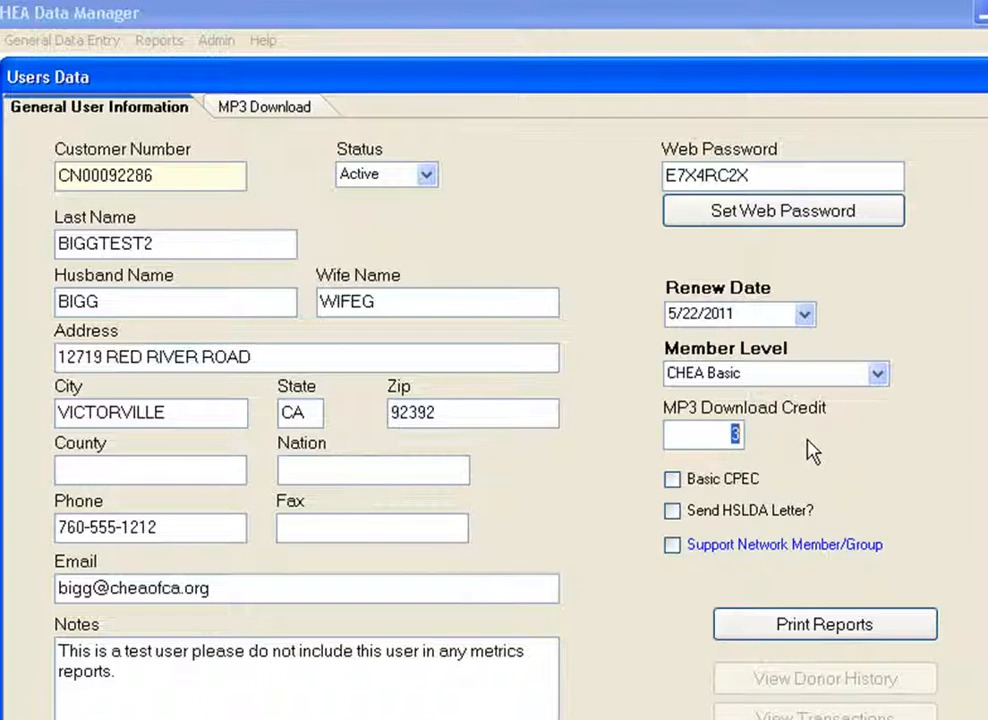
Adjust the MP3 Download Credit value and tick the Basic CPEC checkbox.
{"action": "type", "text": "1"}
{"action": "double_click", "coordinate": [734, 432]}
{"action": "type", "text": "2"}
{"action": "left_click", "coordinate": [676, 487]}
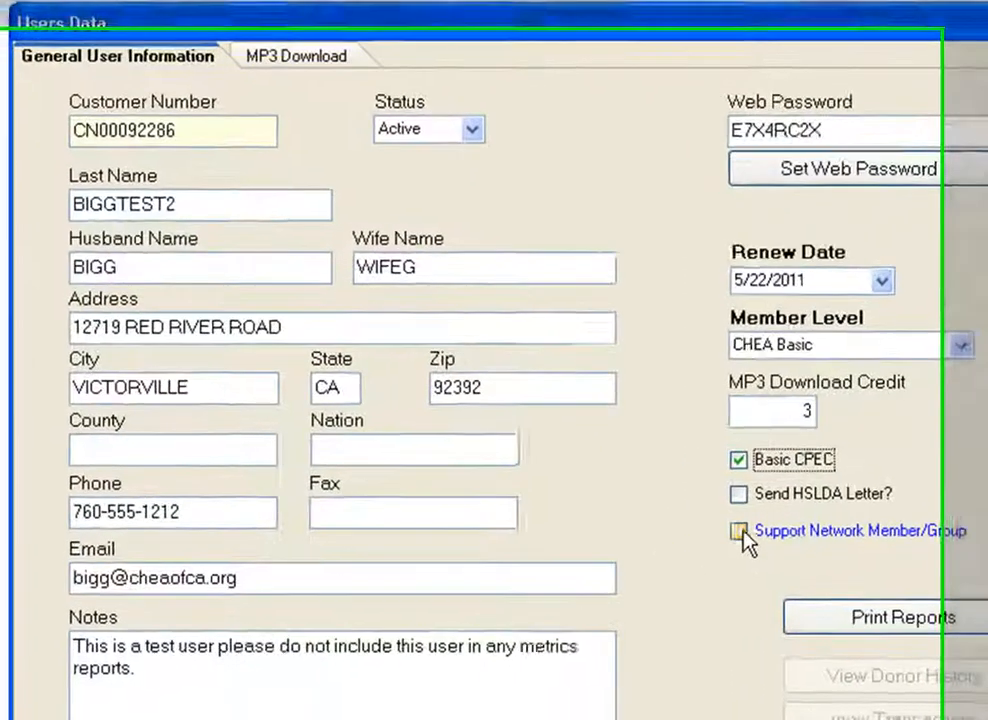
{"action": "left_click", "coordinate": [739, 531]}
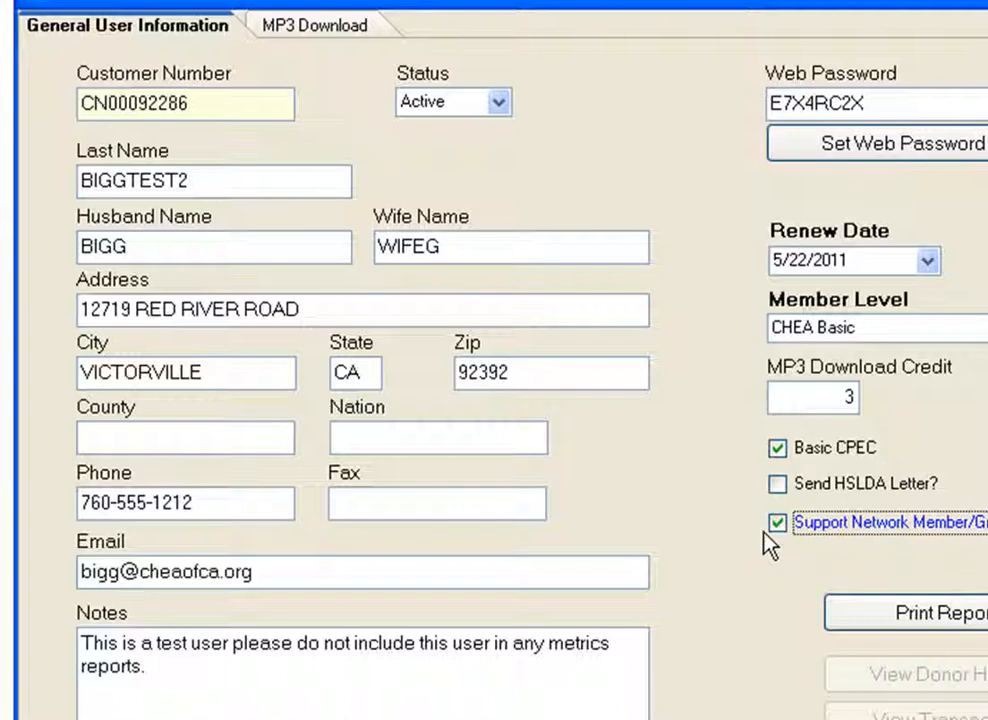
{"action": "left_click", "coordinate": [777, 522]}
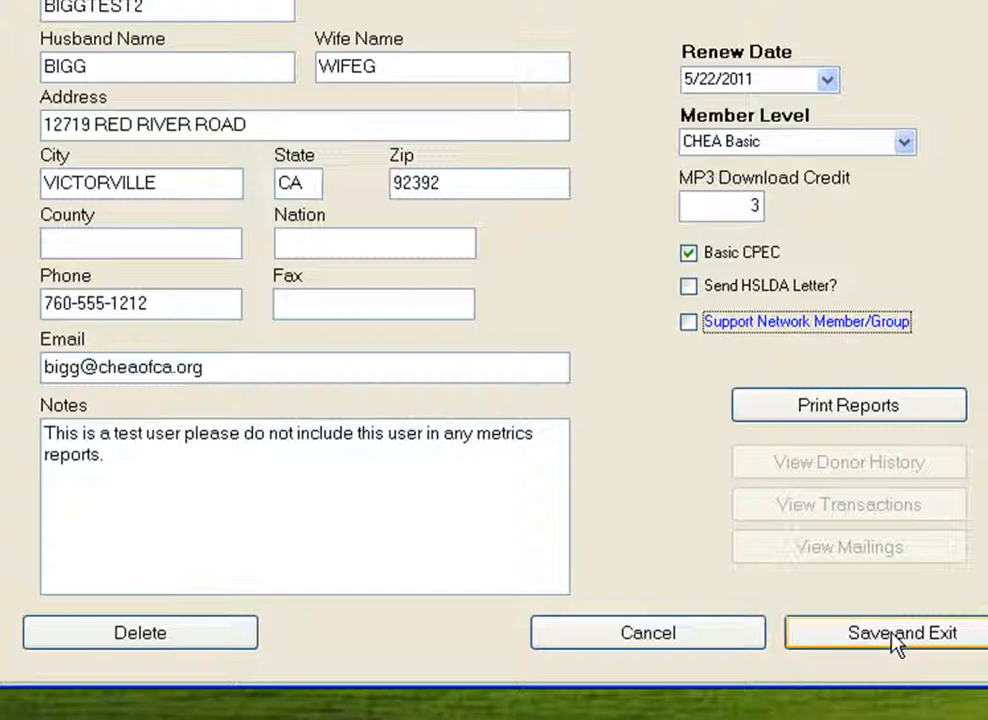
Save the new customer record with Save and Exit.
{"action": "left_click", "coordinate": [895, 643]}
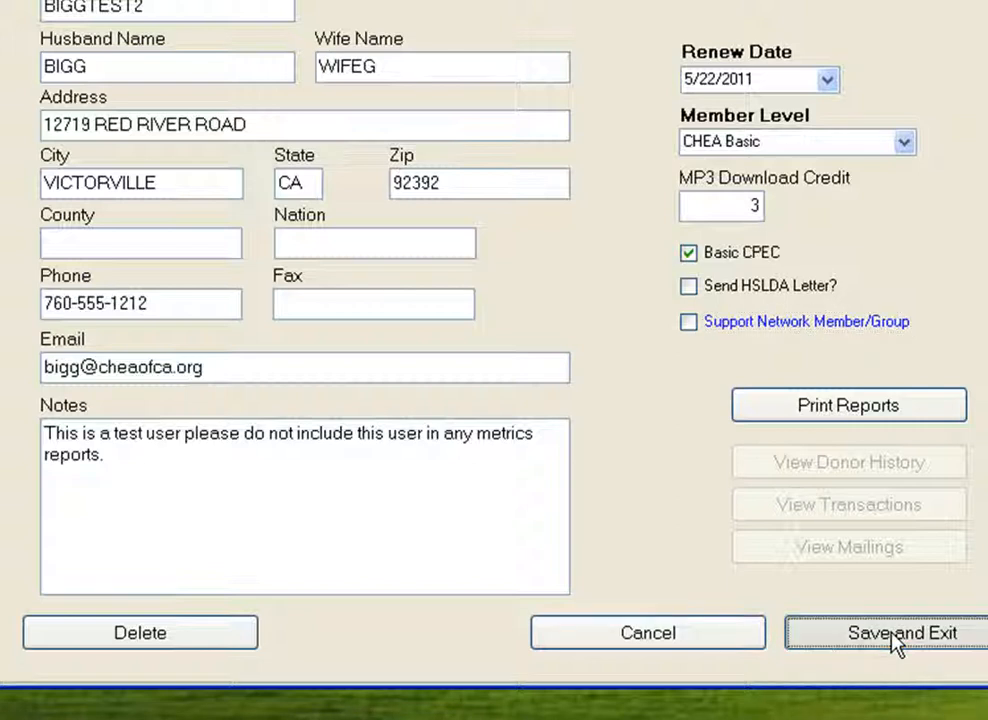